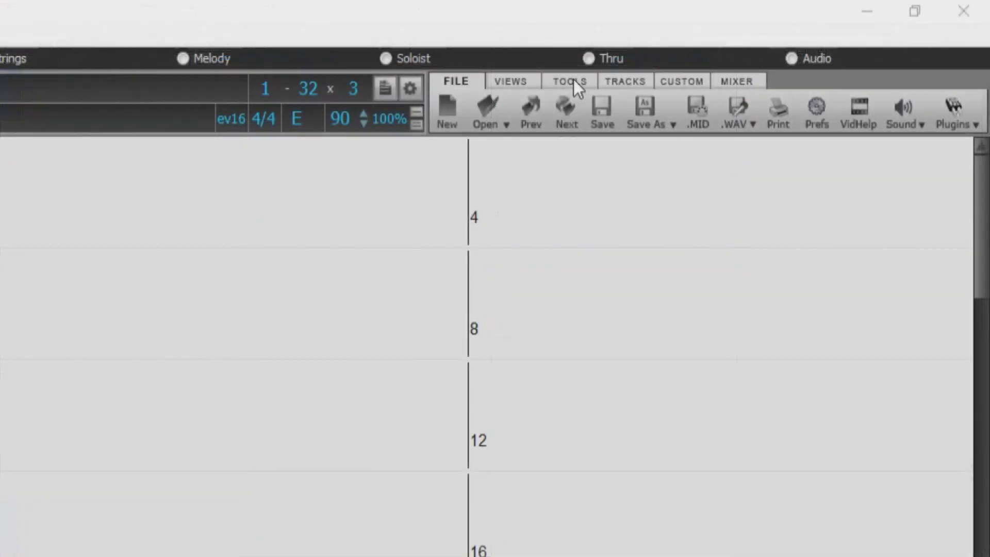
Switch the ribbon to the Tools commands, including the chord Builder.
left_click(566, 82)
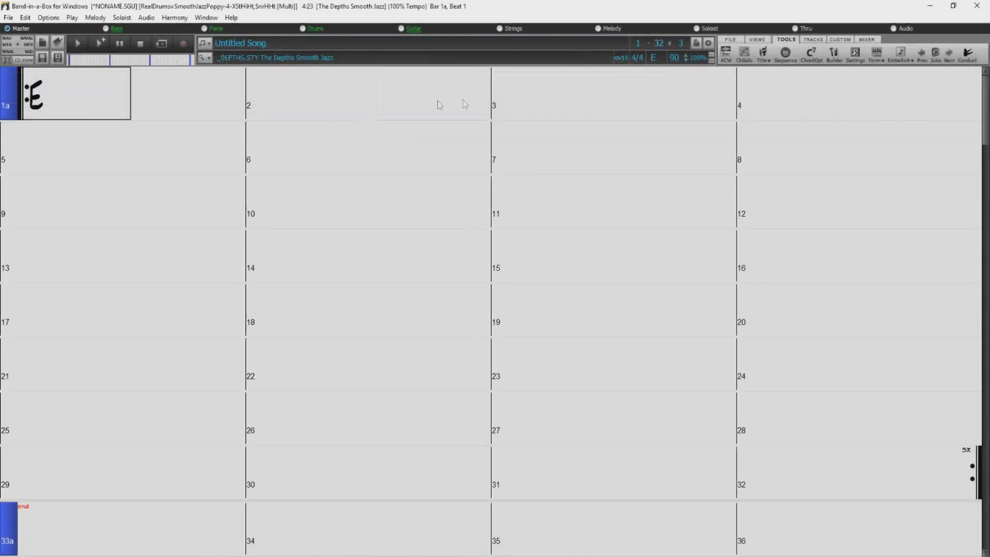
Open the Chord Builder for bar 1 beat 3 with root Db and no slash bass note.
right_click(215, 107)
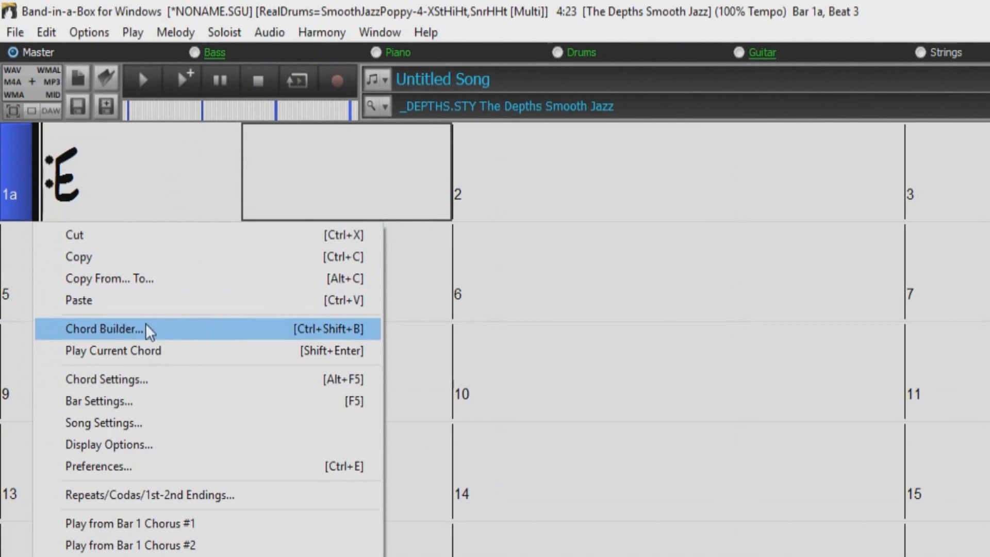
left_click(137, 328)
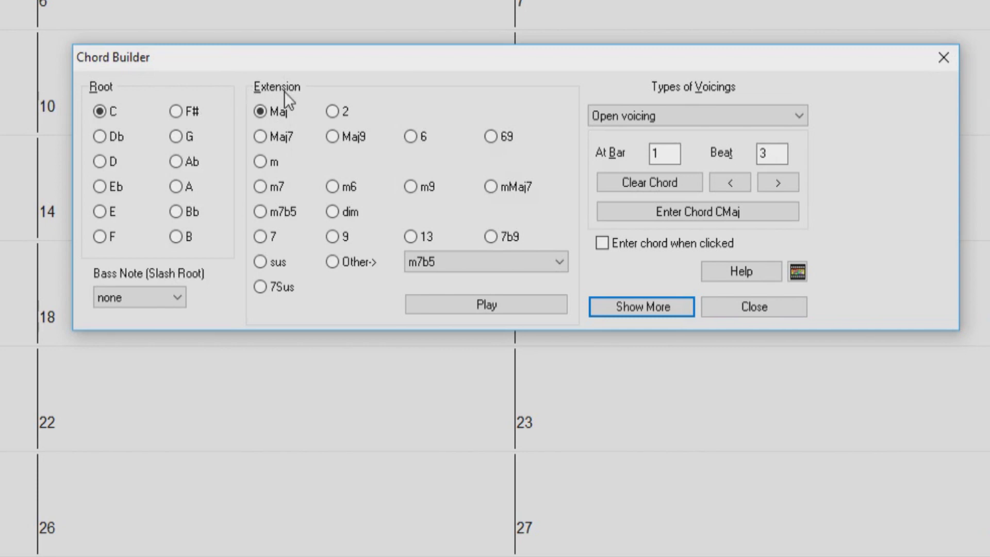
left_click(100, 136)
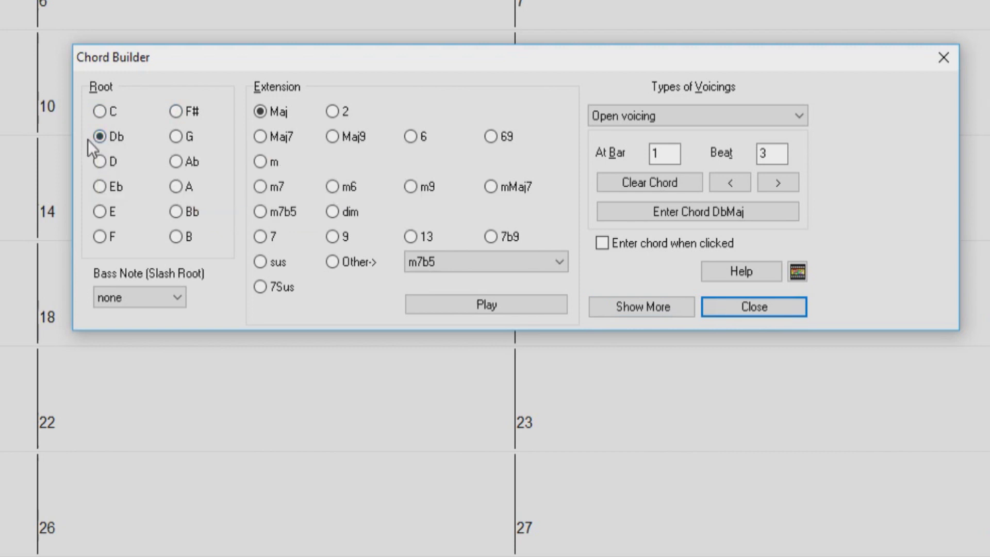
left_click(174, 299)
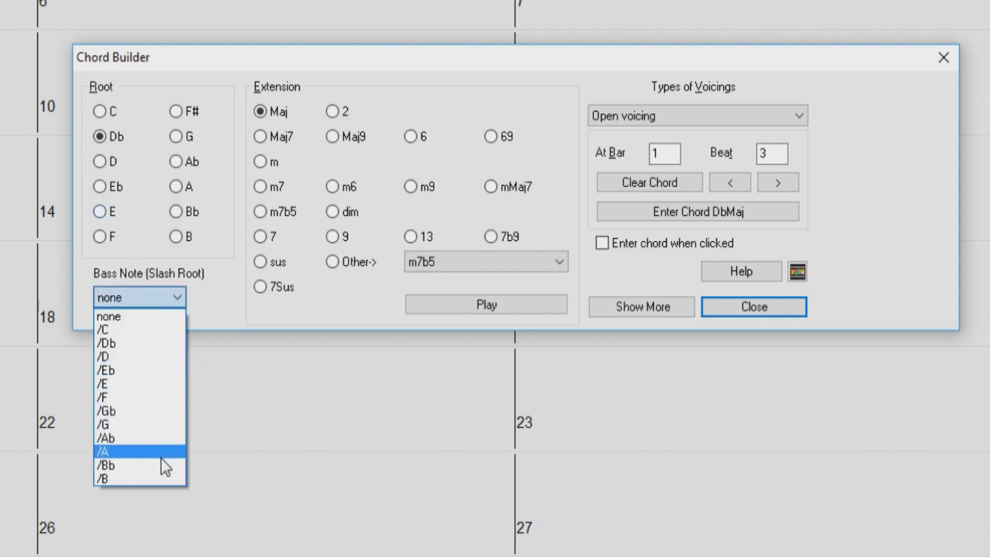
left_click(181, 293)
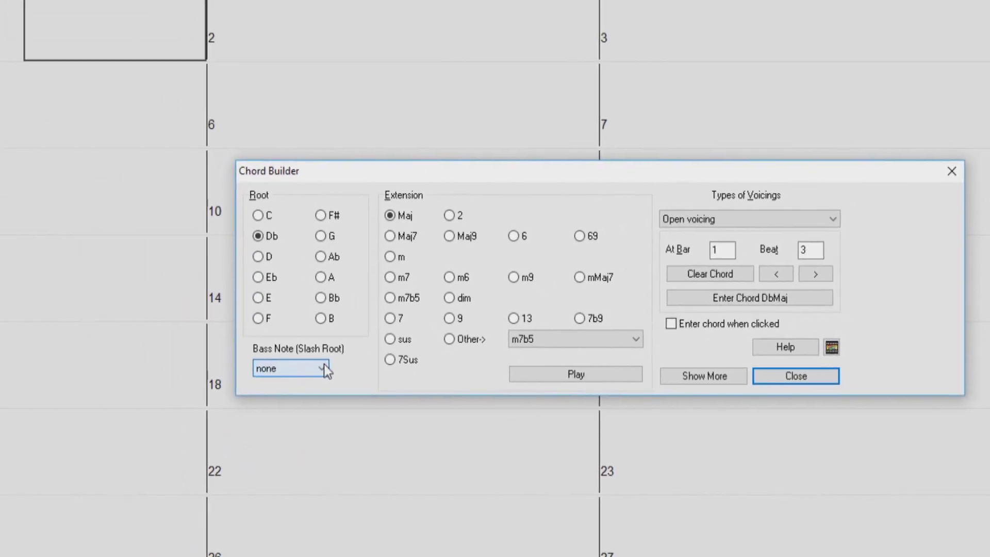
left_click(554, 322)
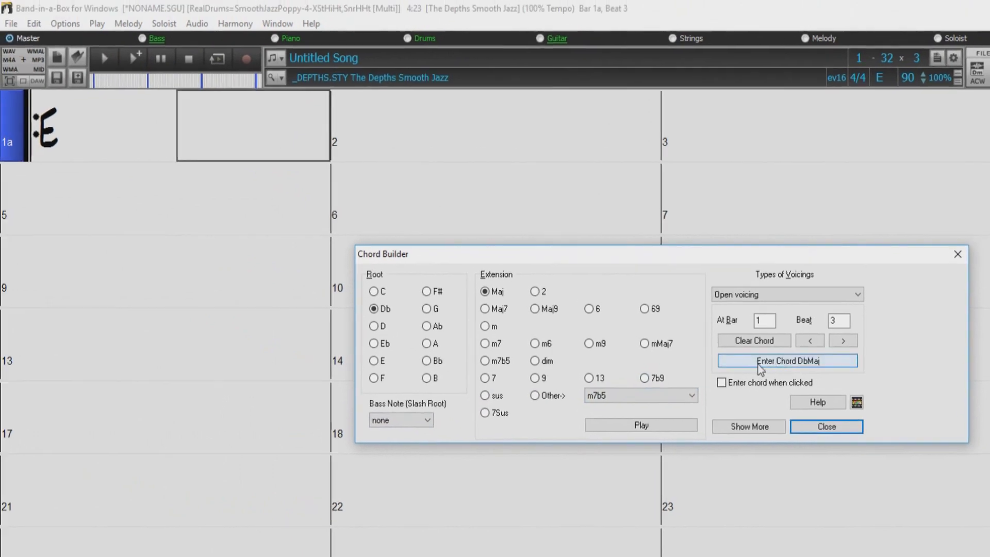
Enter DbMaj at bar 1 beat 3 and choose the 7susb9#11b13 chord type.
left_click(779, 361)
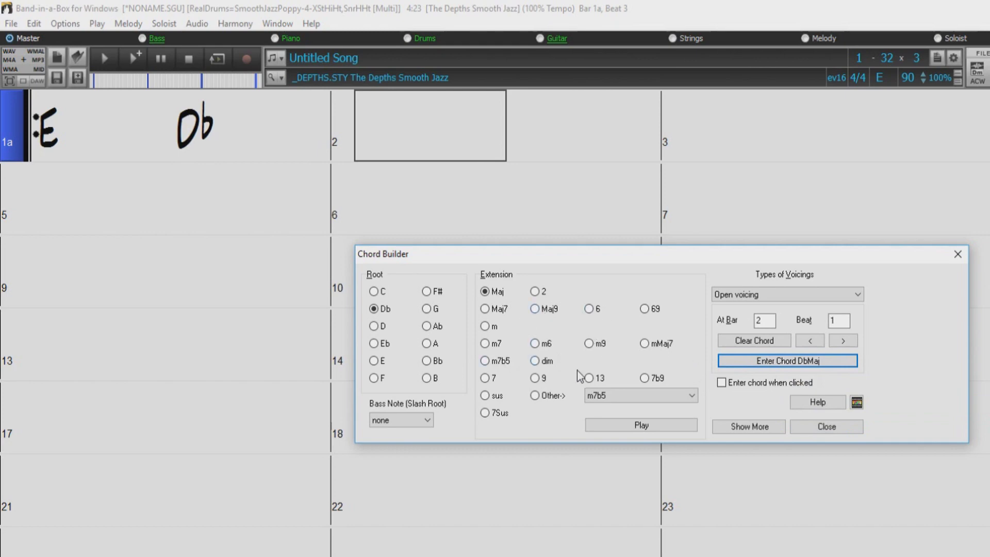
left_click(694, 394)
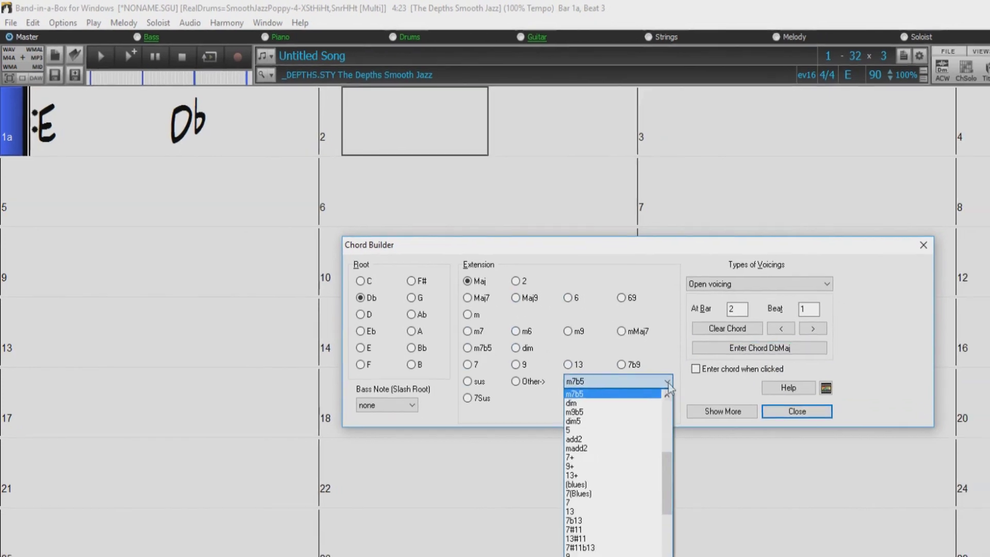
scroll(619, 490, "down", 10)
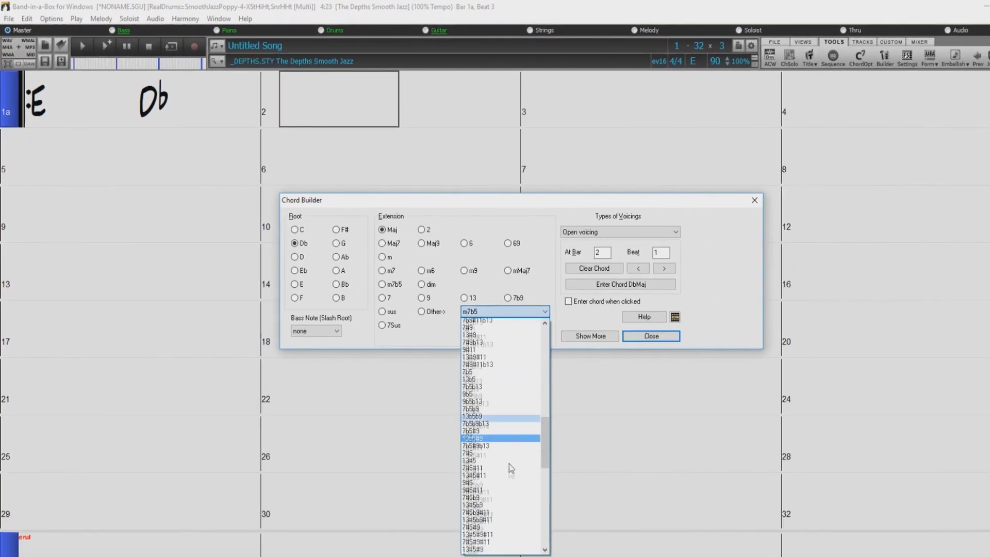
scroll(511, 474, "down", 7)
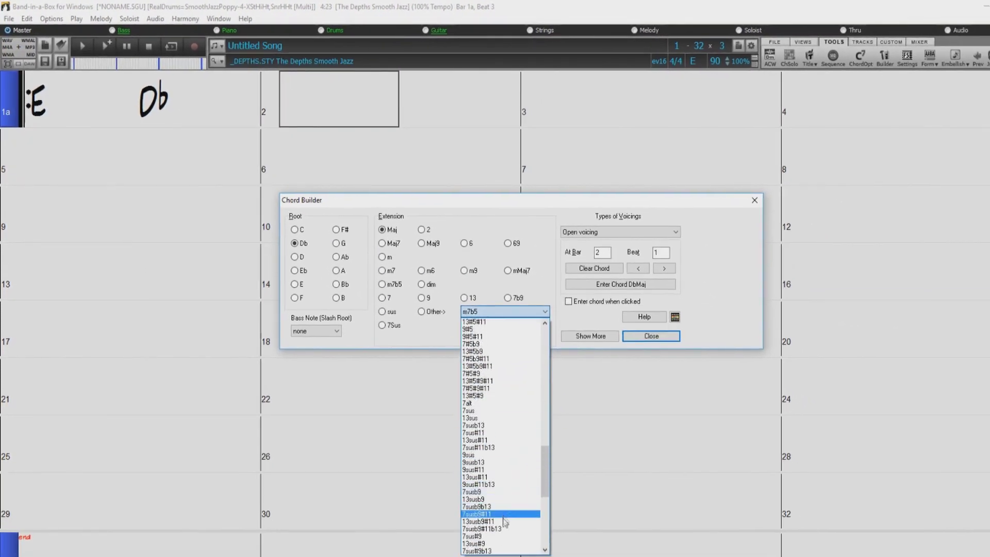
left_click(496, 528)
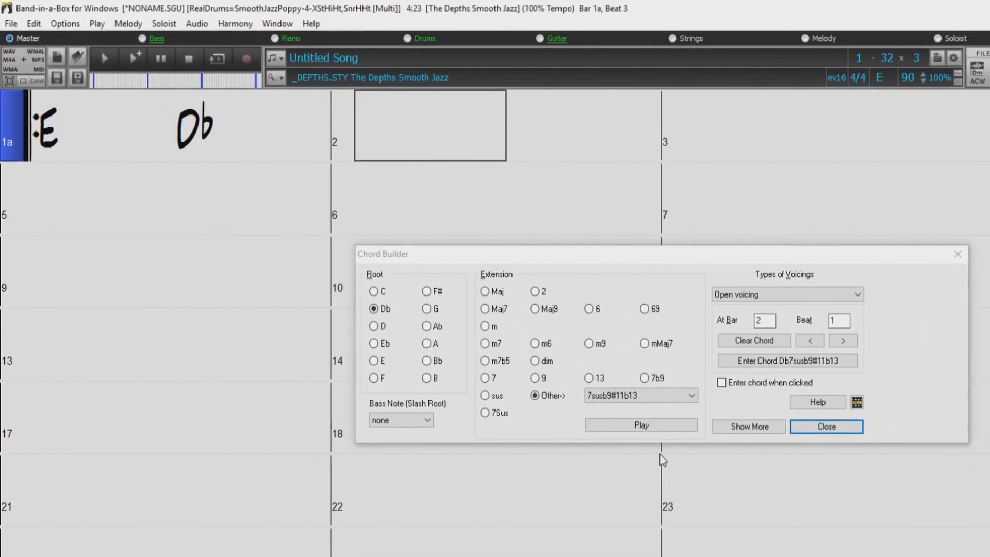
Enter Db7susb9#11b13 in bar 2, then clear the chords in bar 2 and bar 1 beat 3.
left_click(802, 360)
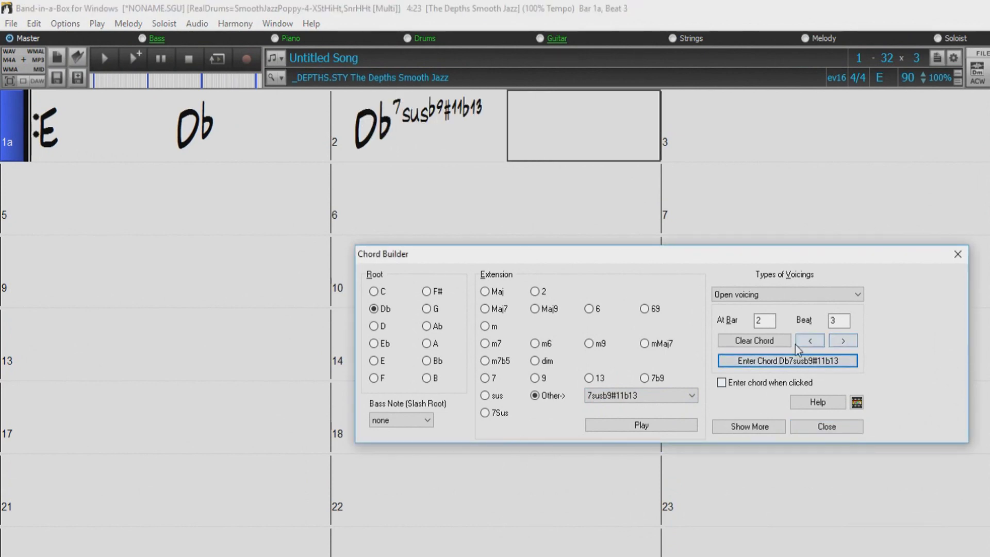
left_click(838, 344)
left_click(817, 345)
left_click(817, 345)
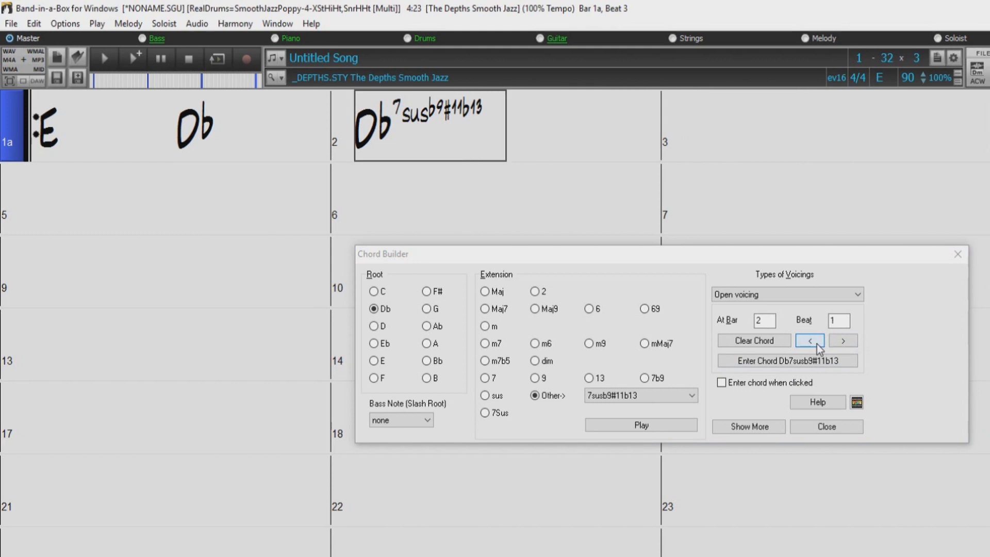
left_click(770, 345)
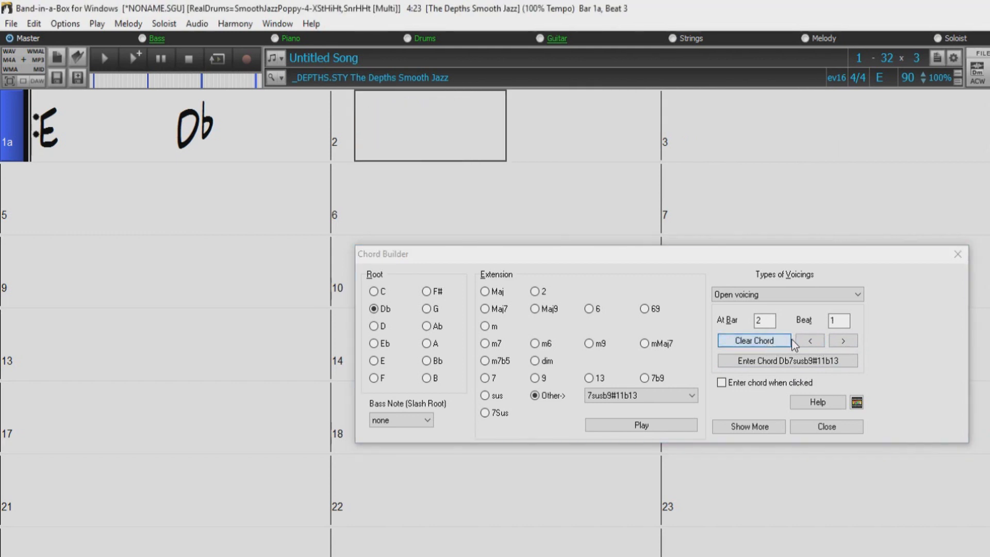
left_click(809, 342)
left_click(784, 342)
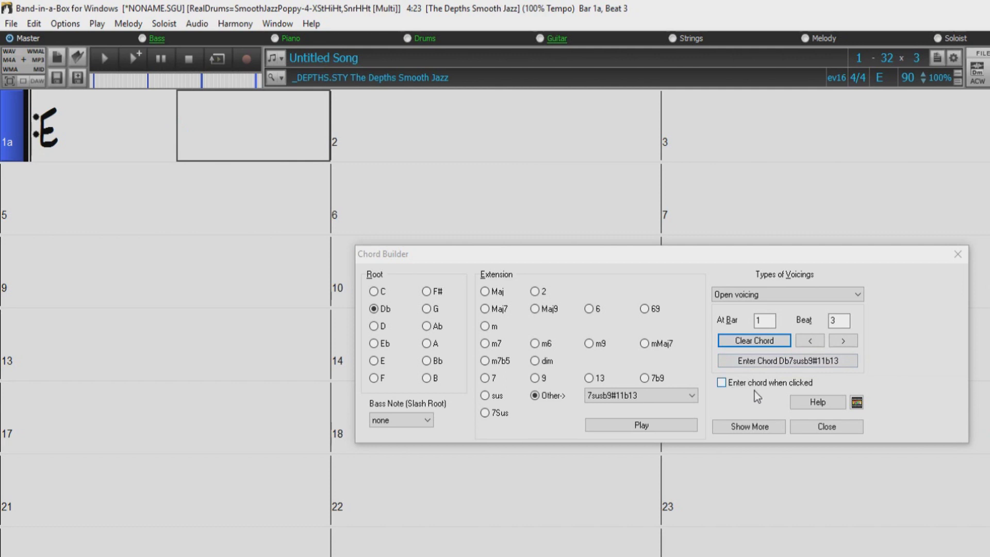
Turn on auto-entry, try E, E major and E7 at bar 1 beat 3, then clear it.
left_click(721, 382)
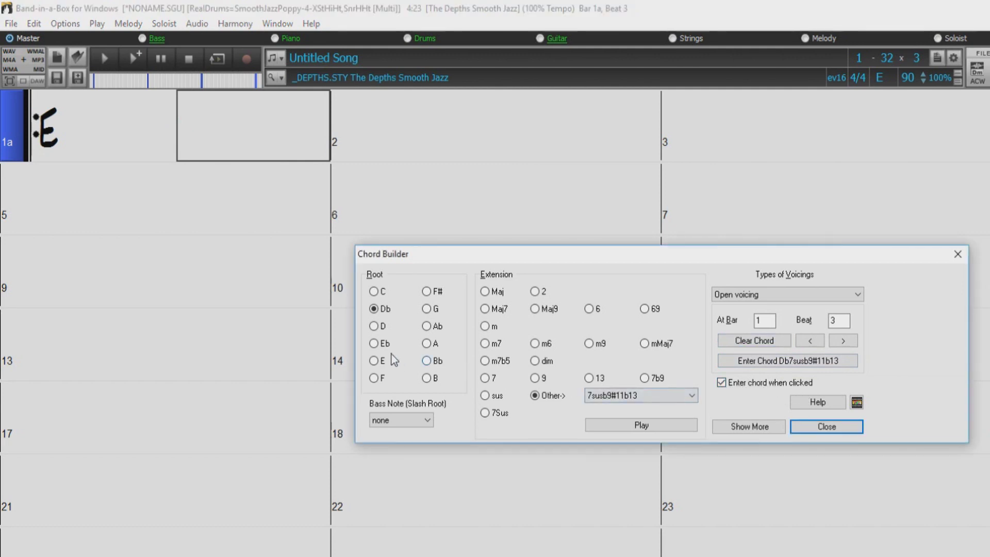
left_click(374, 361)
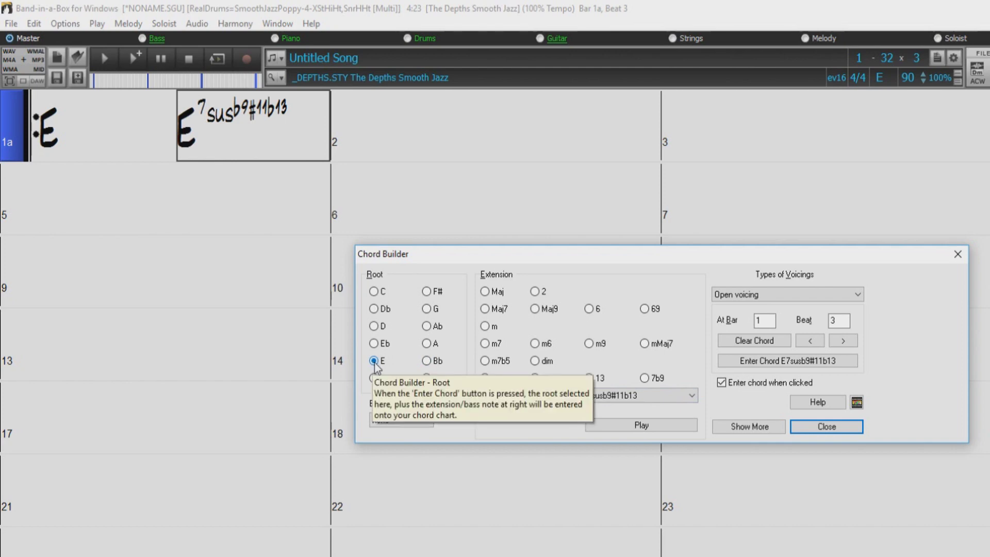
left_click(484, 292)
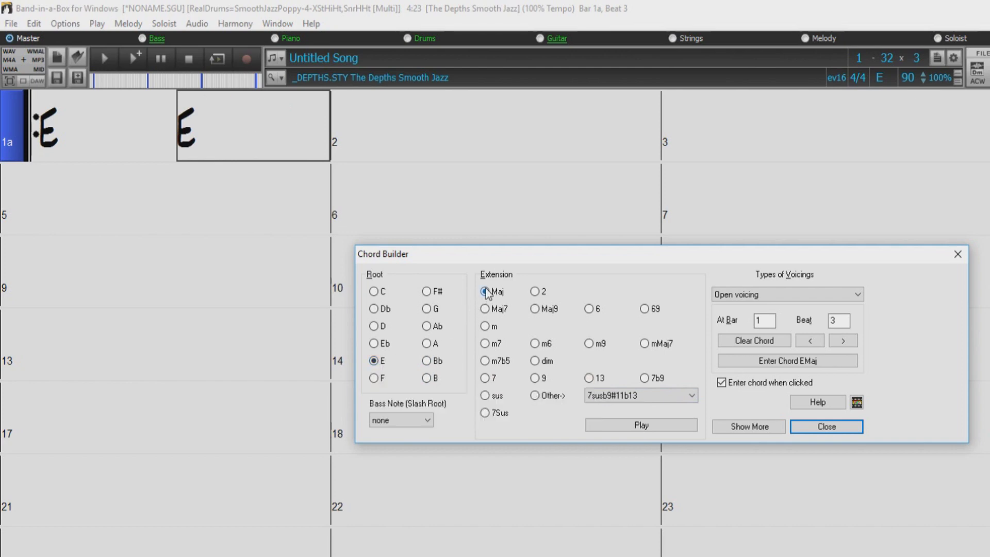
left_click(485, 378)
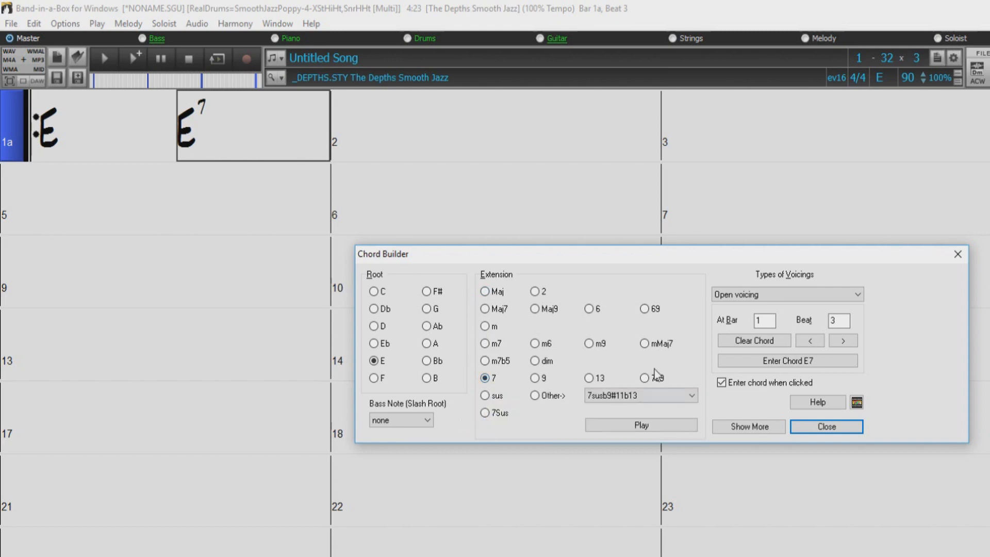
left_click(761, 342)
Return to bar 1 beat 1, turn off 'Enter chord when clicked' and choose root Db.
left_click(809, 342)
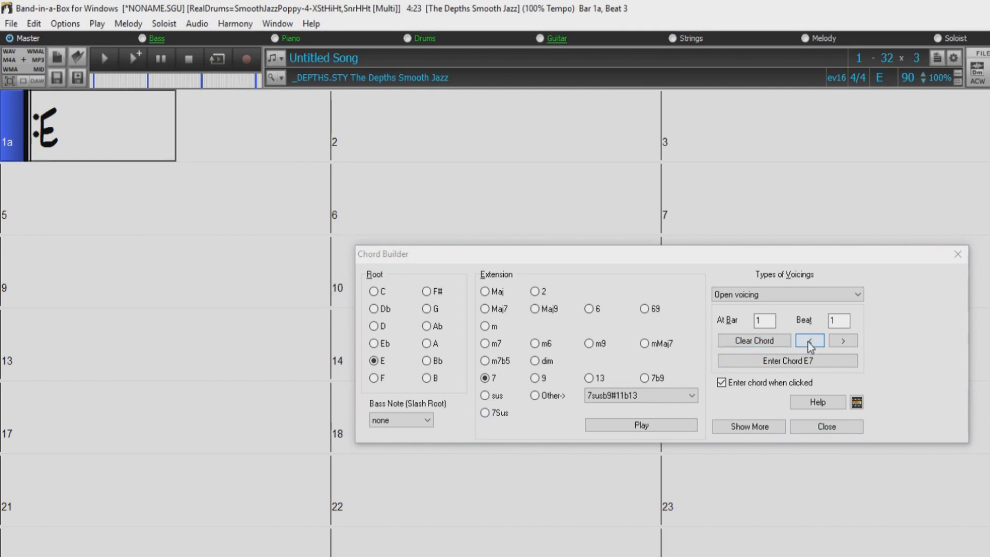
left_click(721, 383)
left_click(383, 308)
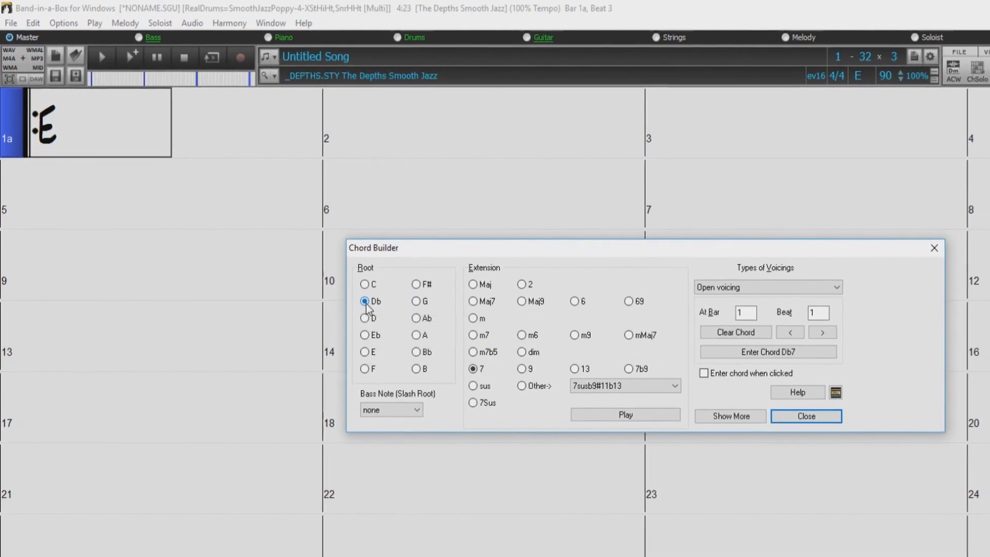
Enter Dbm/A in bar 1 and Ebm7 in bar 2.
left_click(408, 401)
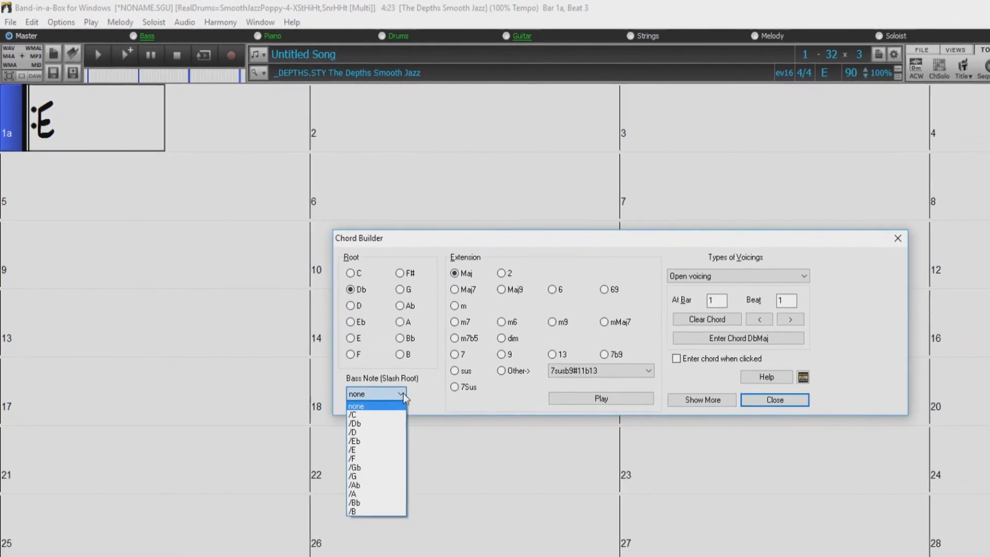
left_click(410, 401)
left_click(369, 386)
left_click(361, 492)
left_click(725, 331)
left_click(344, 316)
left_click(447, 283)
left_click(432, 306)
left_click(701, 321)
Enter AMaj7, EMaj7 and AMaj7 in bars 3–5.
left_click(380, 305)
left_click(432, 275)
left_click(659, 314)
left_click(732, 297)
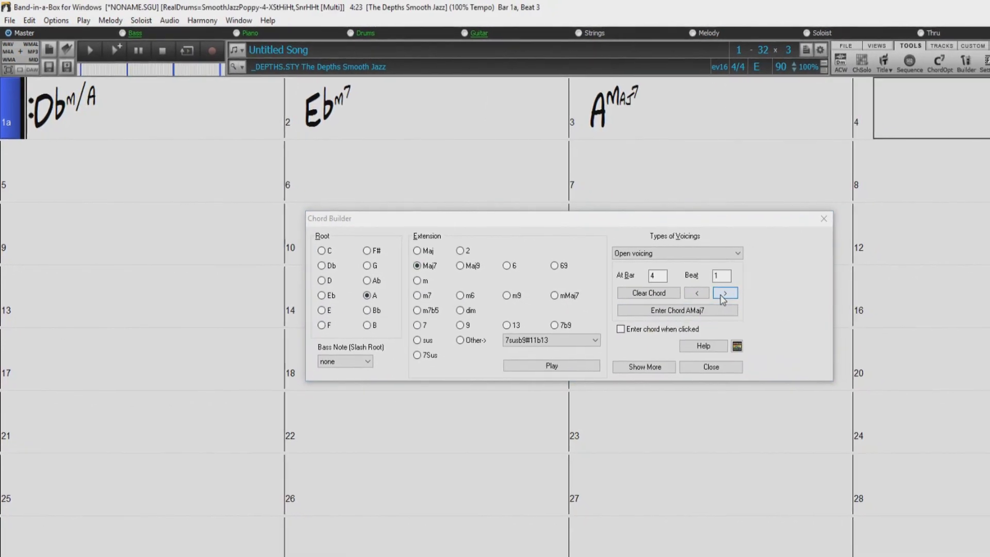
left_click(319, 307)
left_click(670, 307)
key("Down")
key("Down")
key("Down")
key("Down")
key("Down")
key("Return")
Enter Dbm11, AMaj7 and E69 in bars 6–8.
key("Down")
key("Down")
key("Down")
key("Down")
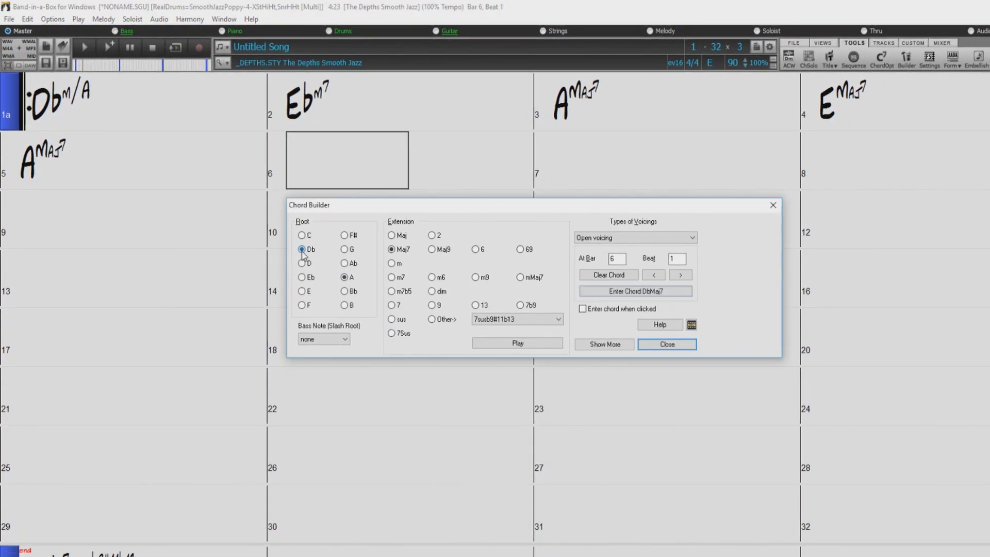
left_click(520, 322)
left_click(475, 462)
key("Return")
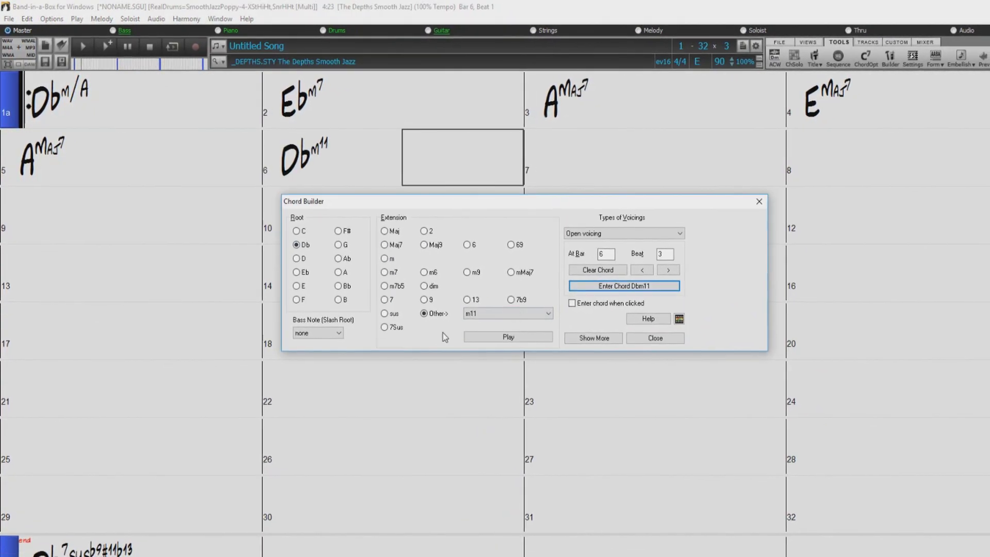
left_click(336, 269)
left_click(381, 243)
key("Return")
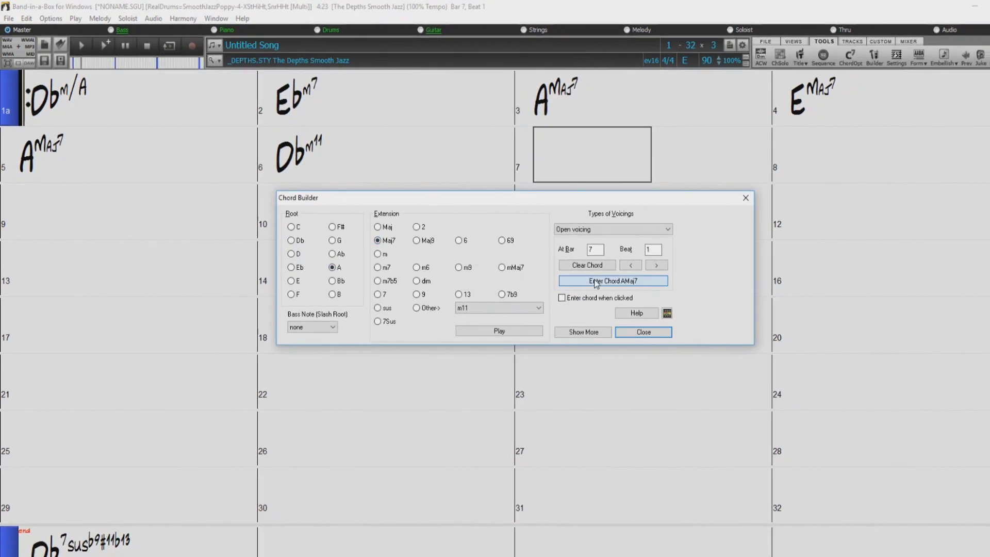
left_click(289, 278)
left_click(497, 238)
left_click(597, 282)
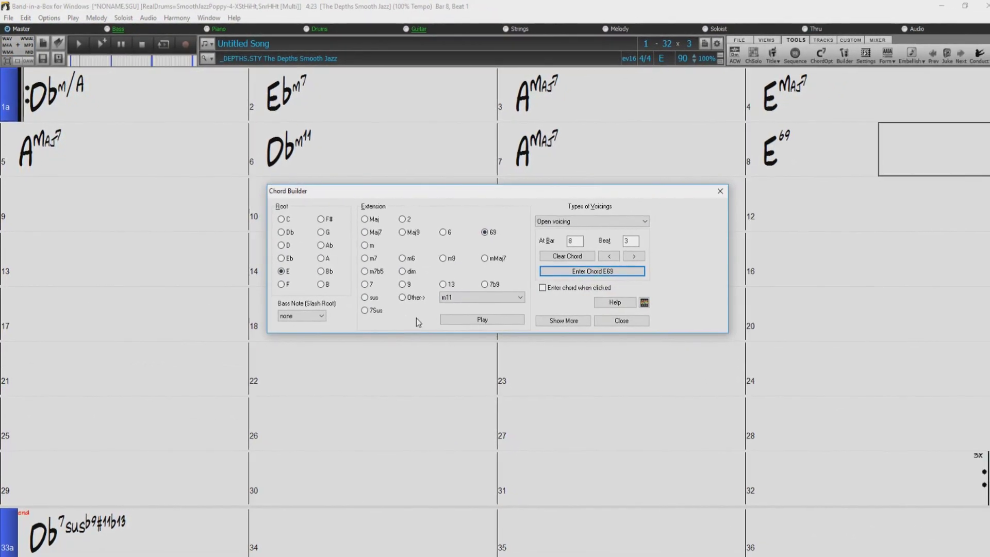
Move to bar 9 and play the song from the start.
left_click(90, 219)
key("F4")
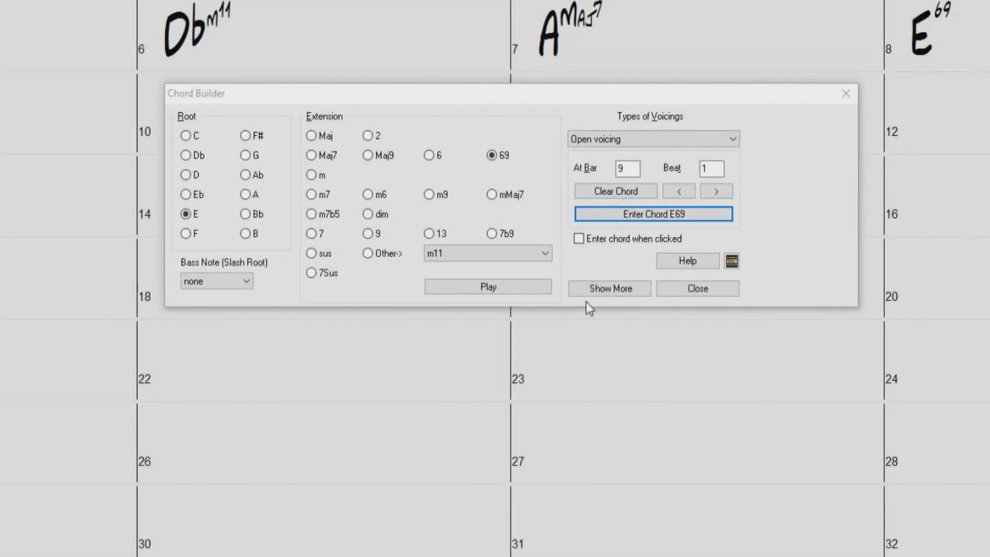
left_click(614, 289)
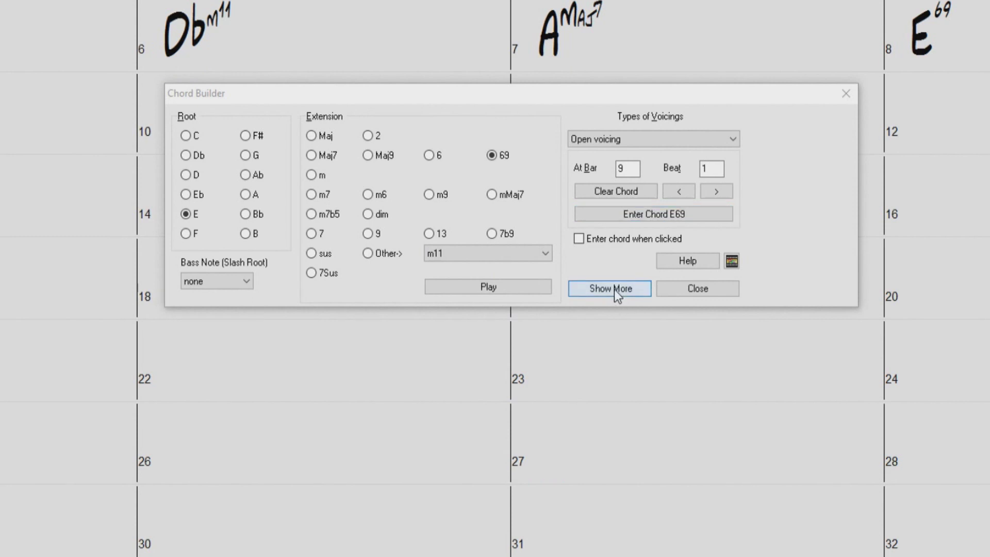
Expand the Chord Theory table for key E, stop playback, and browse E major variations.
left_click(614, 287)
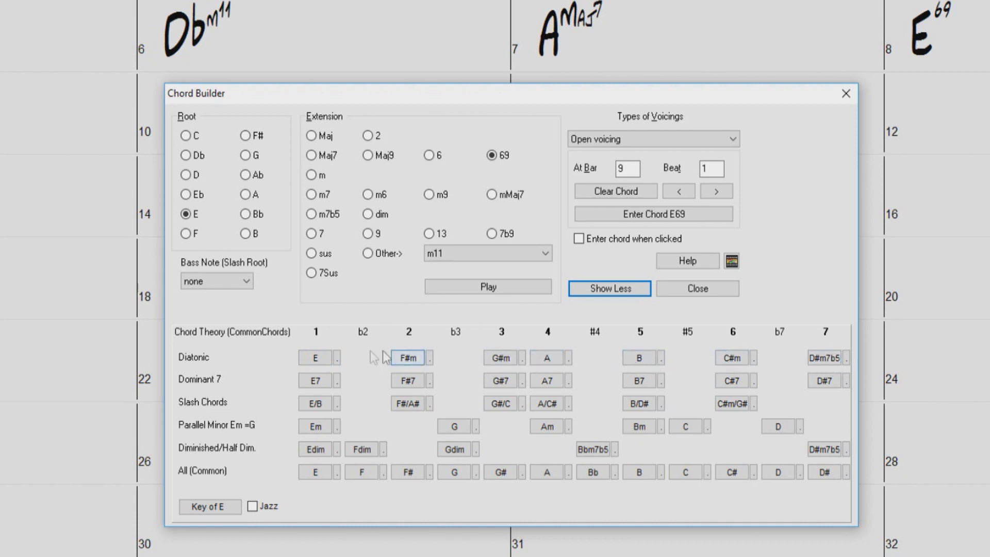
mouse_move(214, 362)
mouse_move(248, 335)
mouse_move(216, 437)
key("ctrl+z")
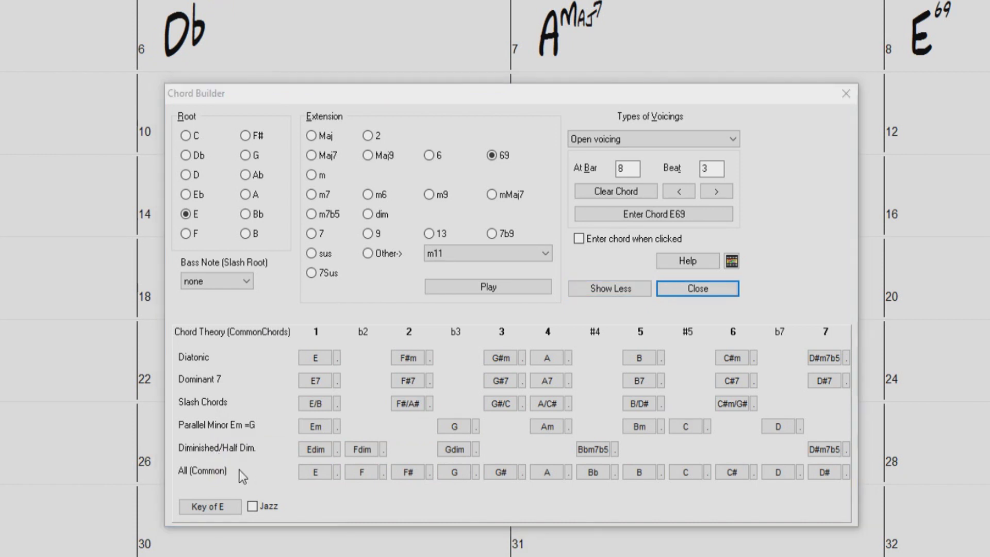
left_click(337, 359)
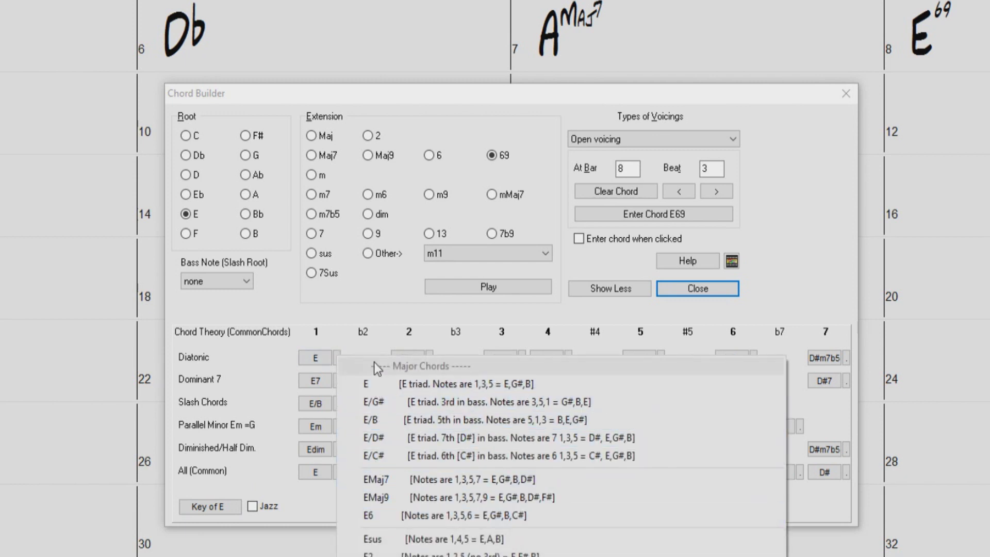
left_click(372, 345)
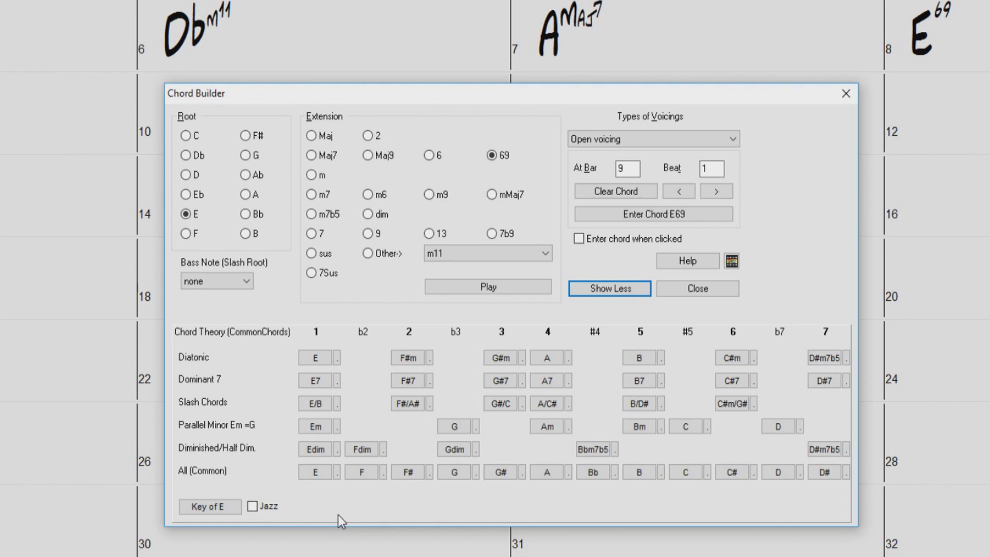
Try E, F#m, G#m, E/B, G#/C, Bm and Bbm7b5 from the chord table, toggling Jazz sevenths.
left_click(320, 356)
left_click(410, 360)
left_click(495, 357)
left_click(316, 404)
left_click(495, 402)
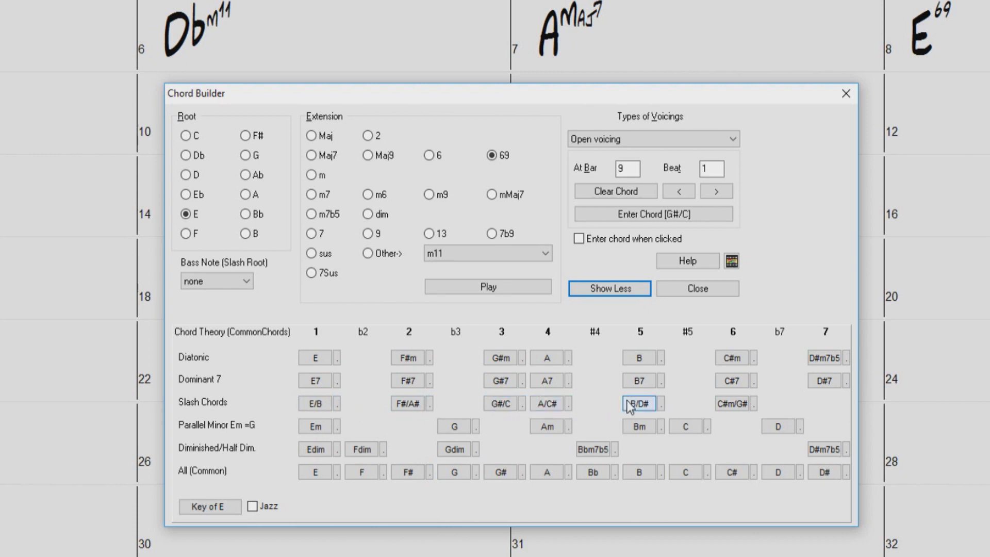
left_click(640, 426)
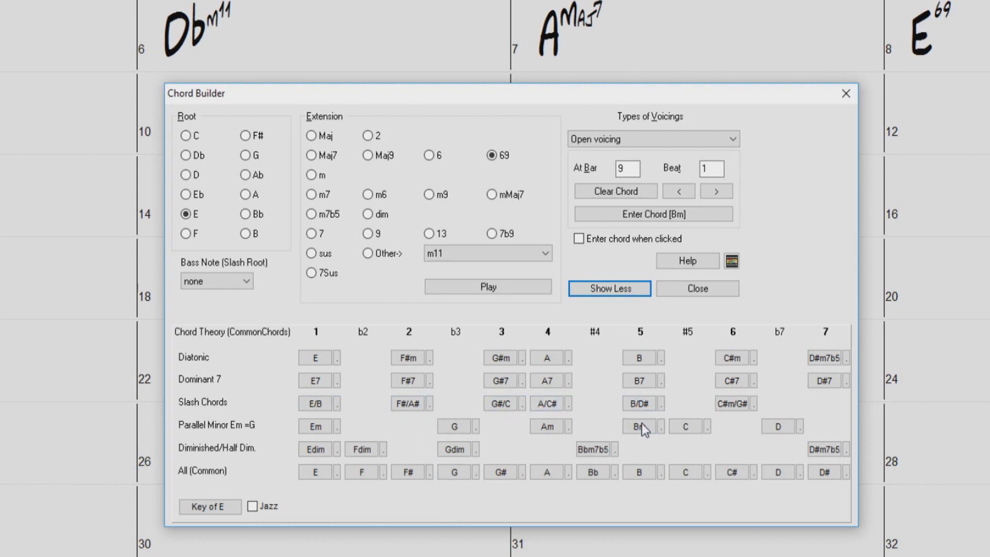
left_click(592, 448)
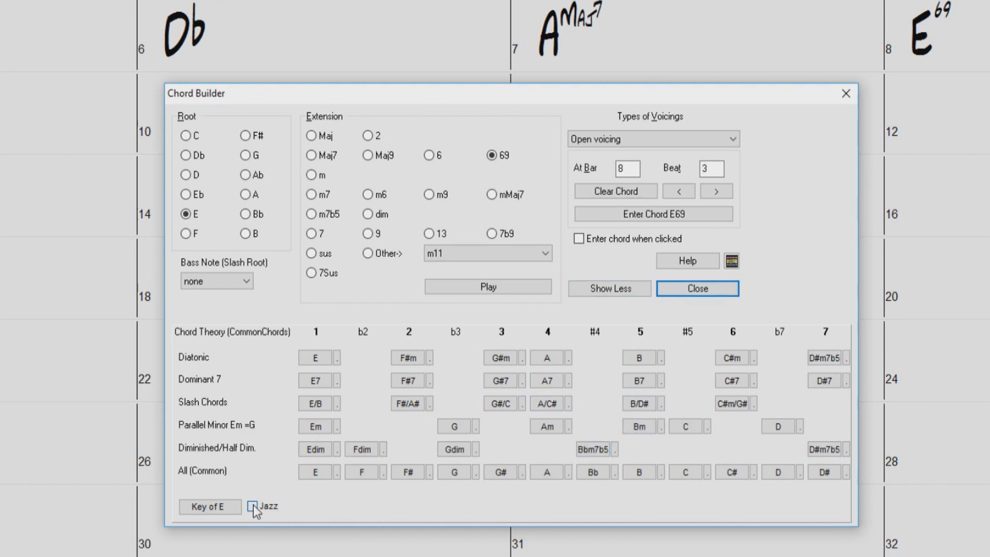
left_click(252, 506)
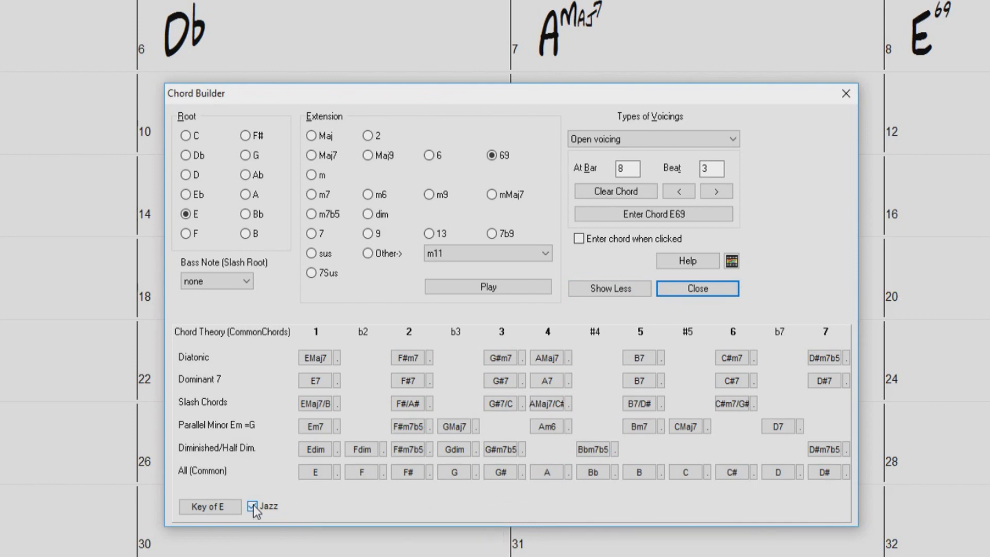
left_click(252, 506)
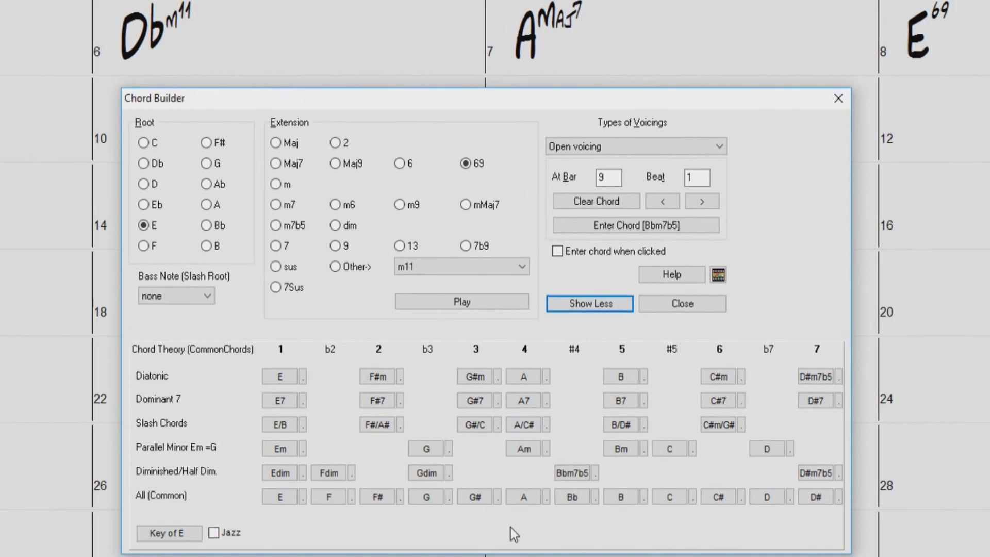